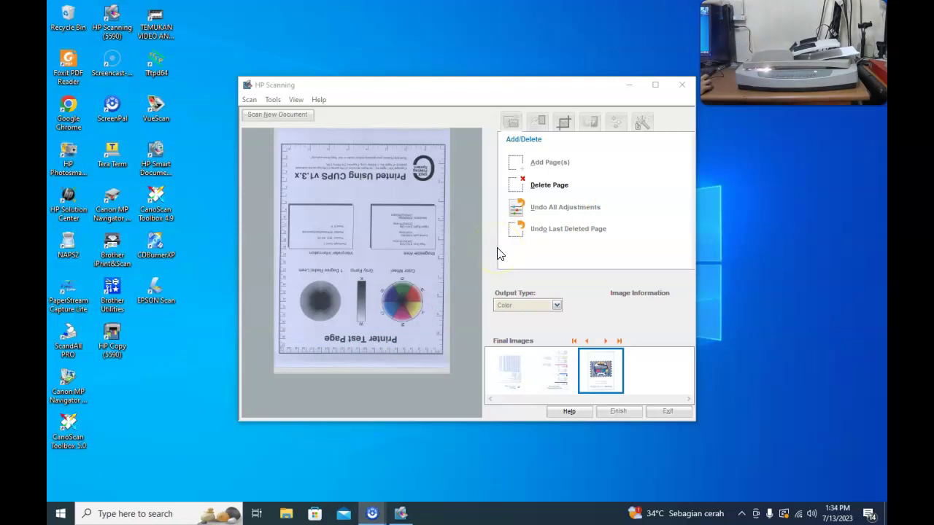
- Finish the multi-page feeder scan once all pages are scanned, saving it as a PDF file
left_click(499, 259)
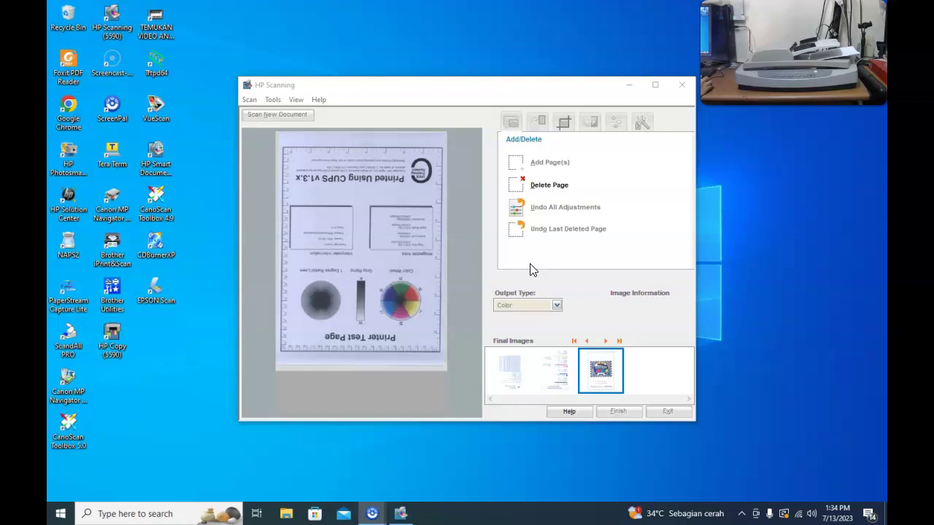
left_click(665, 323)
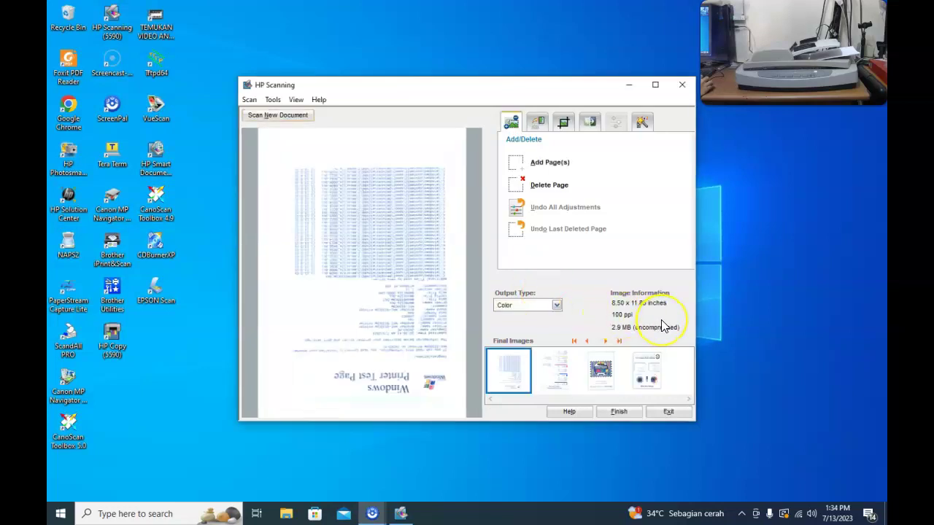
left_click(617, 412)
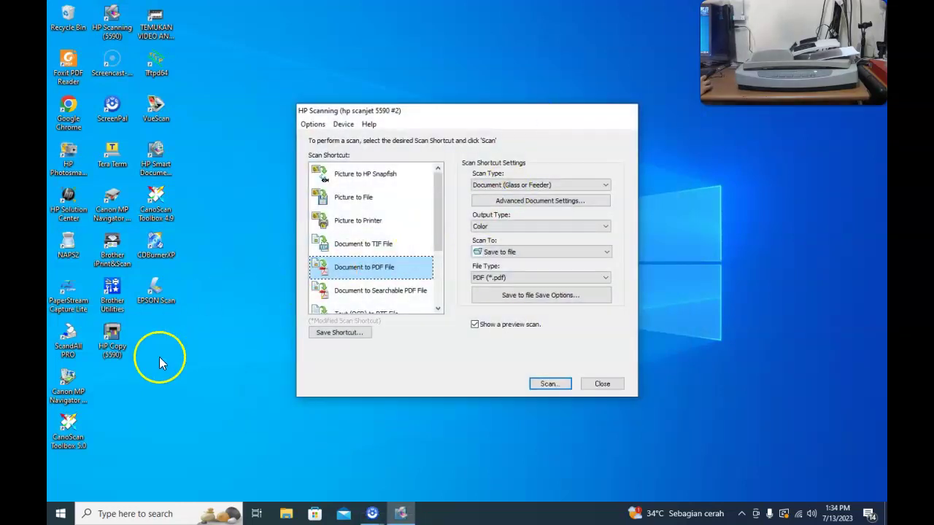
- Switch to File Explorer and look for the saved scan in Documents and in the Pictures subfolder Toolbox\2023-07-13
left_click(286, 515)
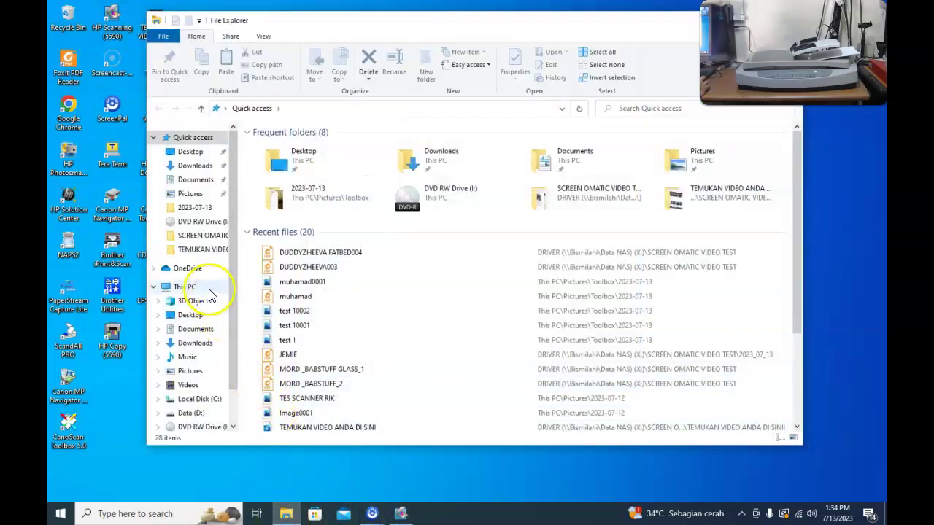
left_click(196, 182)
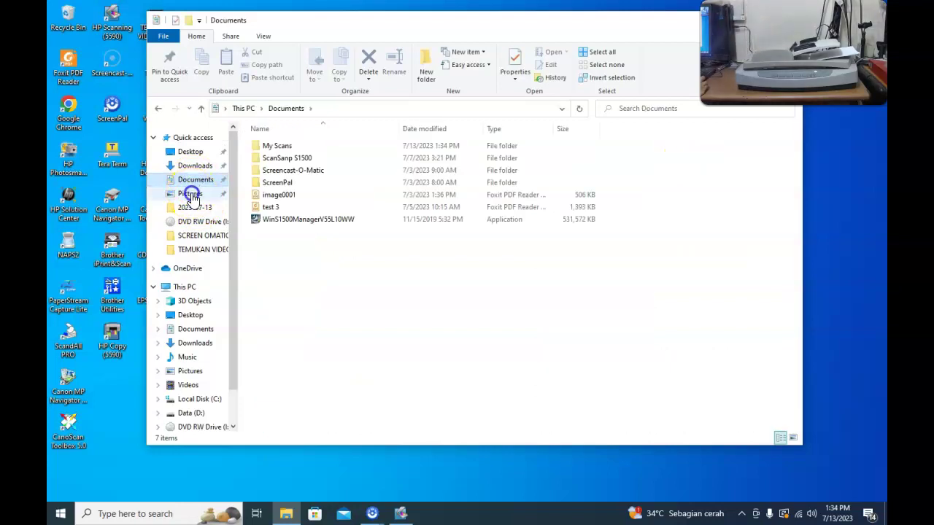
left_click(191, 195)
double_click(761, 167)
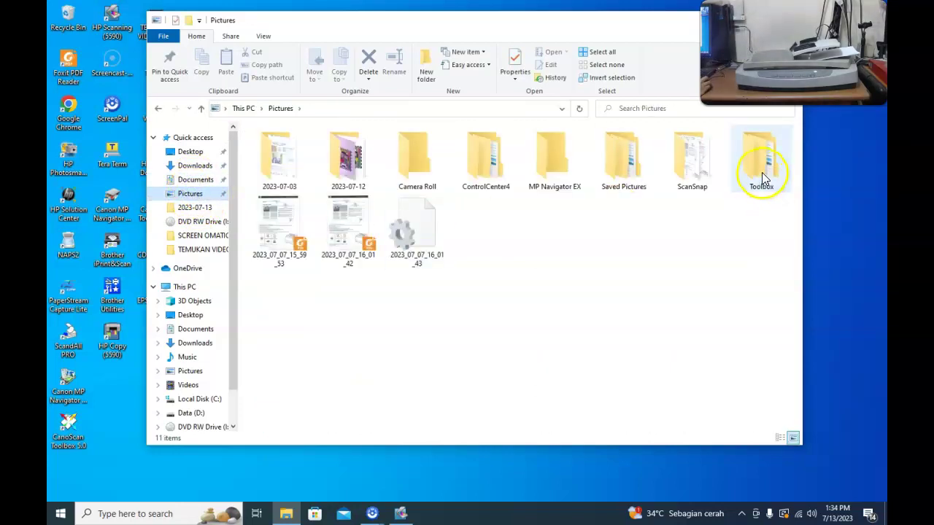
double_click(266, 172)
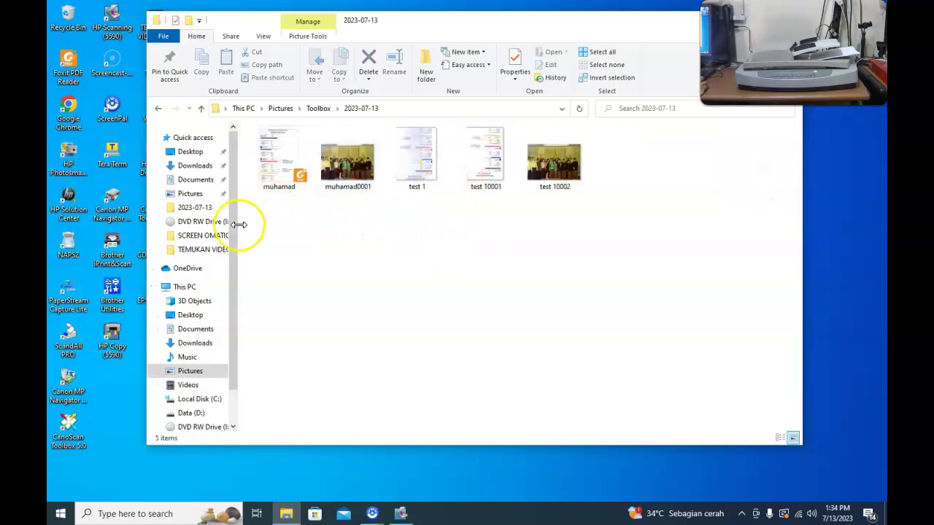
- Open the My Scans folder inside Documents
left_click(195, 329)
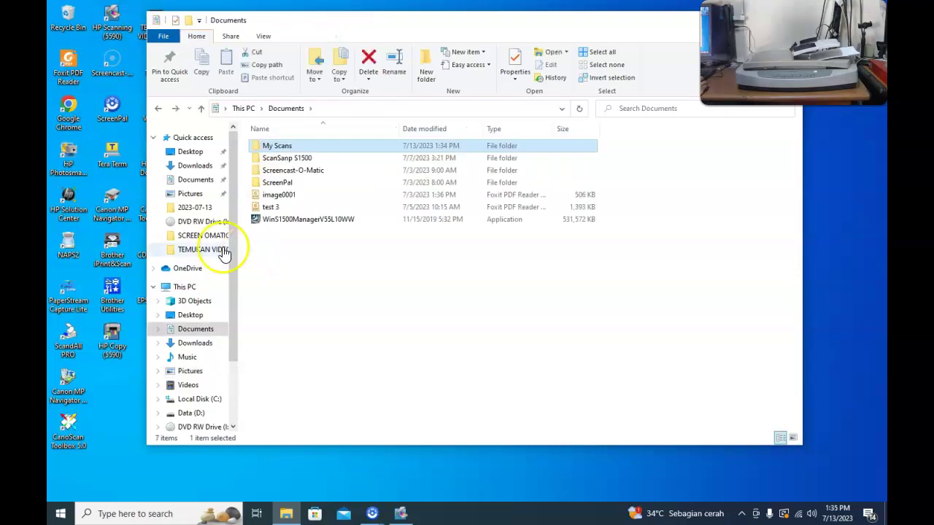
left_click(354, 152)
double_click(328, 149)
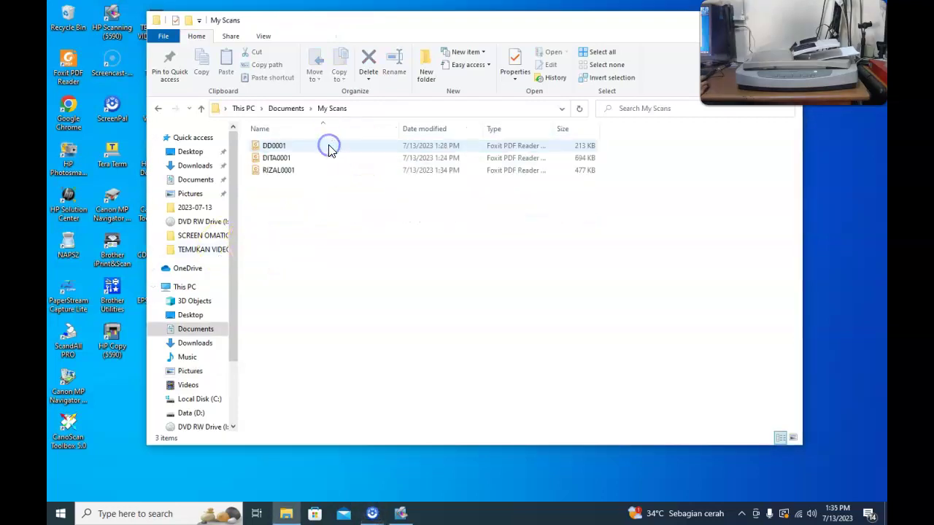
- Open the newest PDF in My Scans and review all of its scanned pages through to the last one
left_click(323, 172)
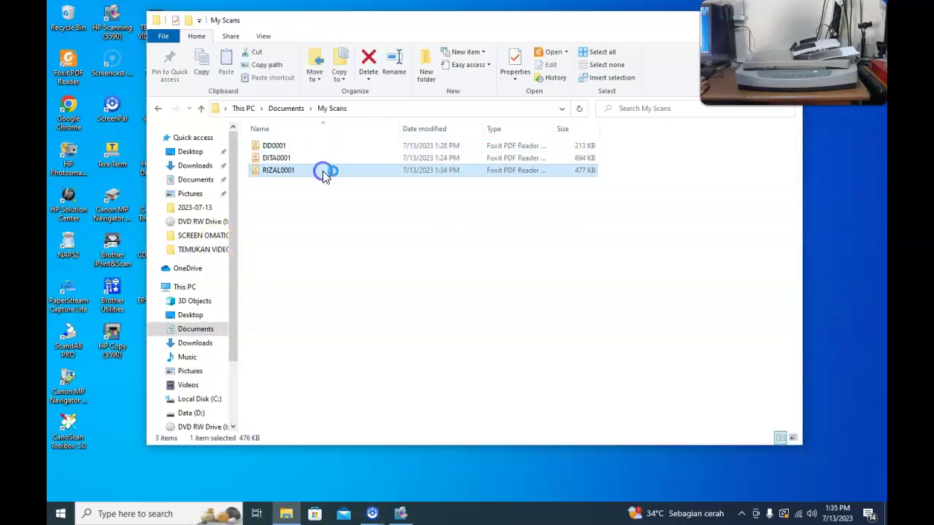
double_click(322, 171)
left_click(326, 204)
scroll(338, 323, "down", 5)
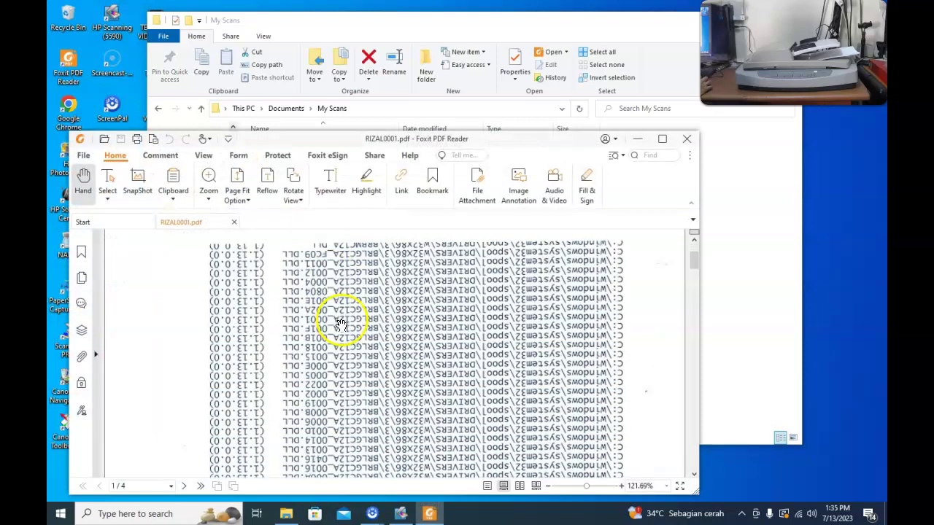
scroll(354, 346, "down", 15)
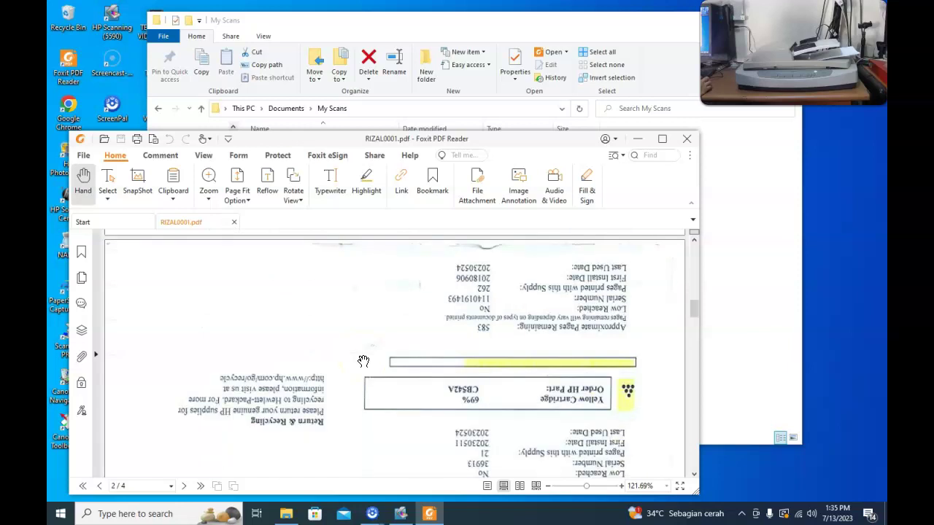
scroll(363, 361, "down", 15)
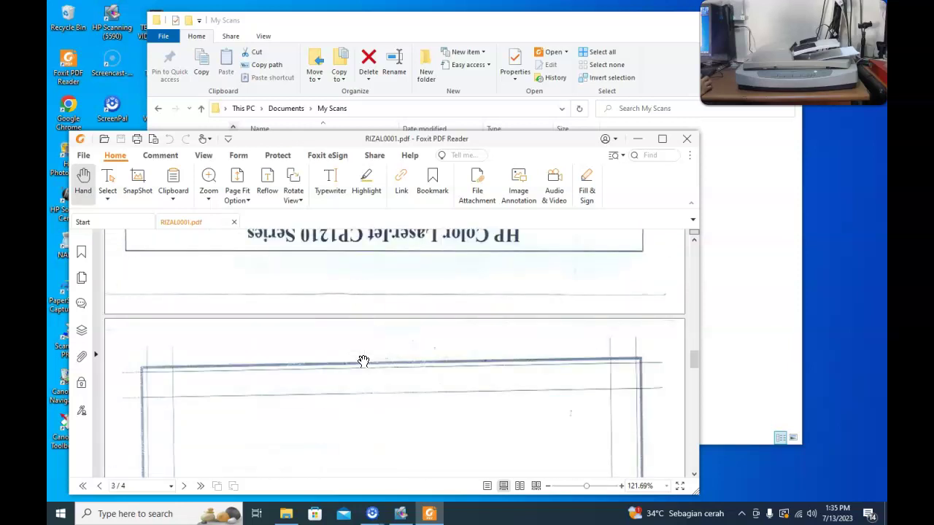
scroll(363, 361, "down", 15)
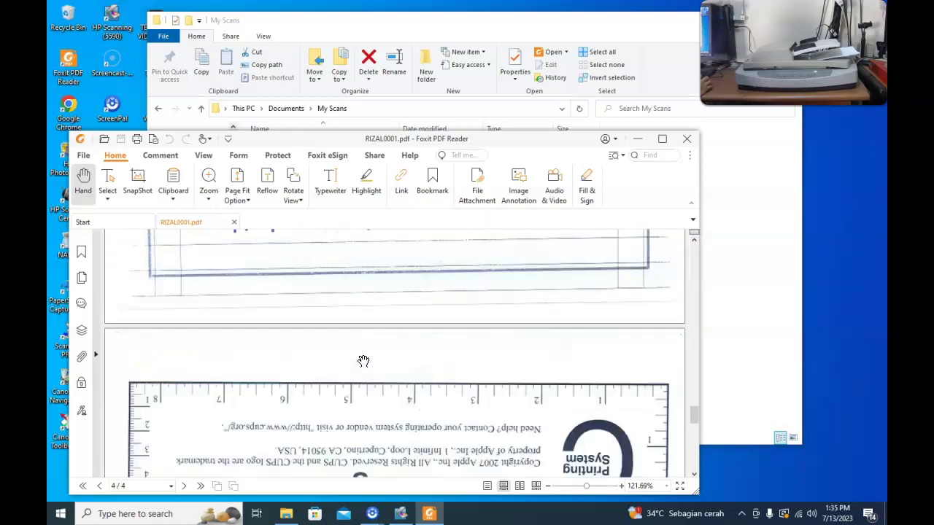
scroll(364, 361, "down", 12)
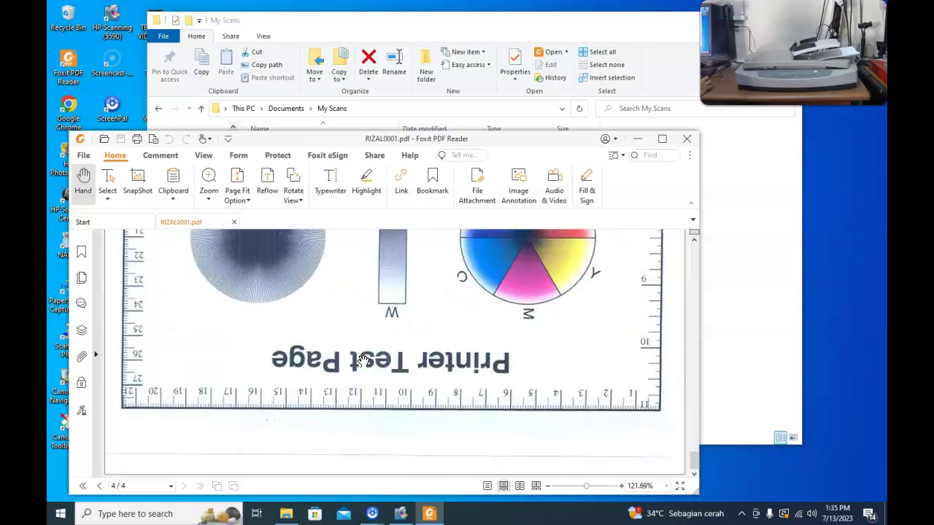
- Close the PDF and the My Scans folder window to return to the HP Scanning dialog
left_click(686, 146)
left_click_drag(644, 30, 520, 43)
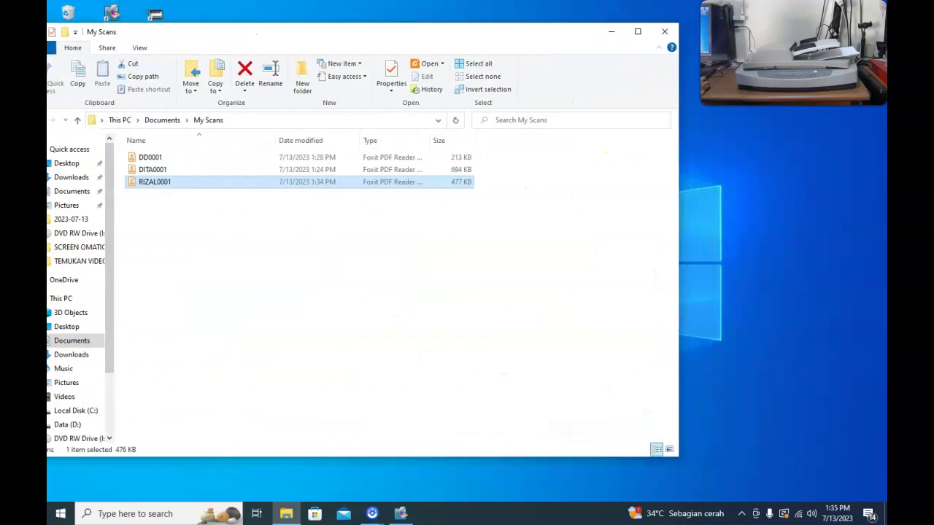
left_click(663, 36)
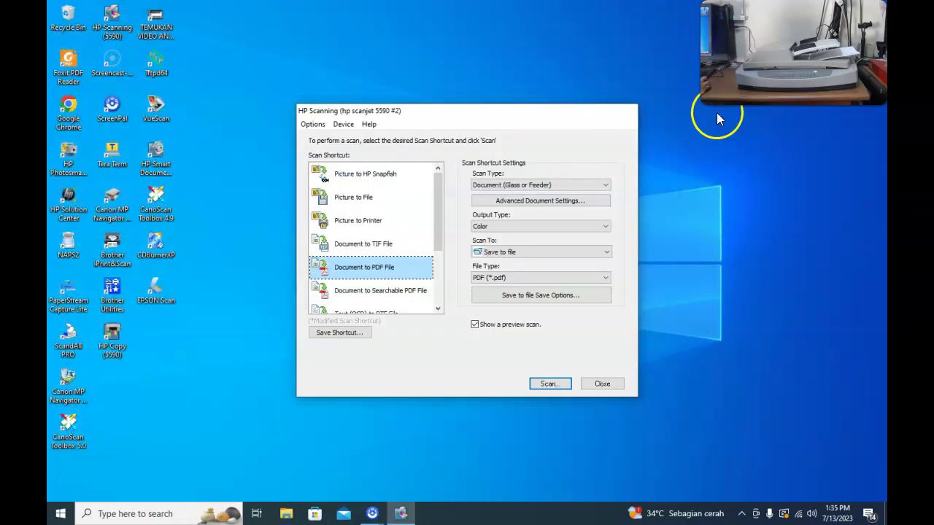
left_click(729, 87)
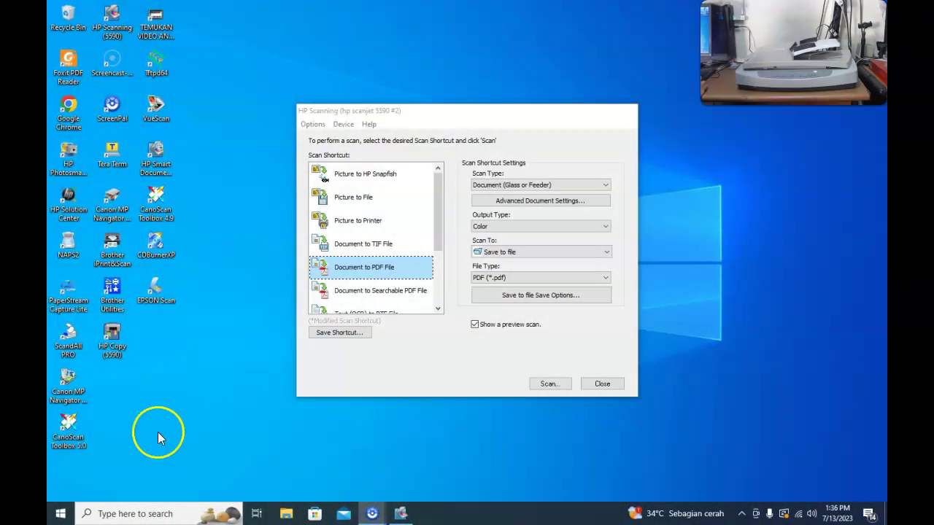
- Keep the scan type Document (Glass or Feeder) and set the document output resolution to 100 ppi
left_click(607, 183)
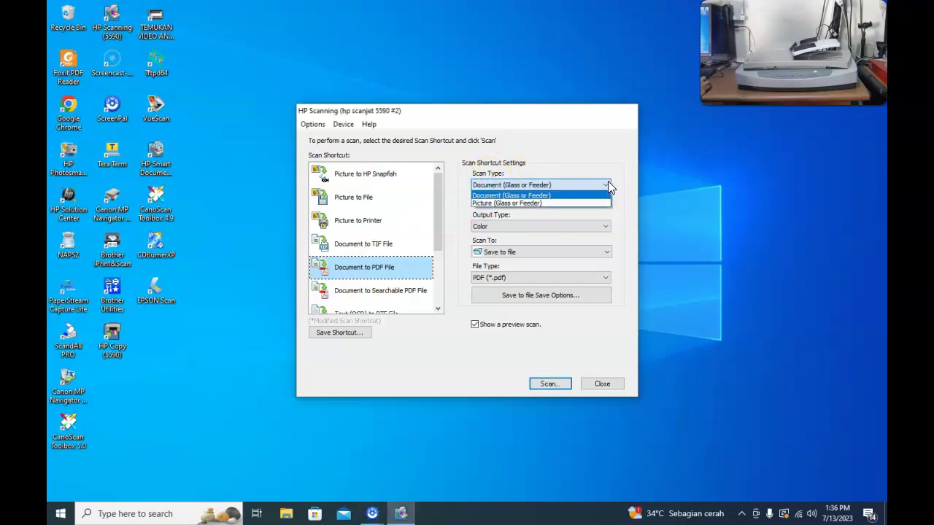
left_click(607, 183)
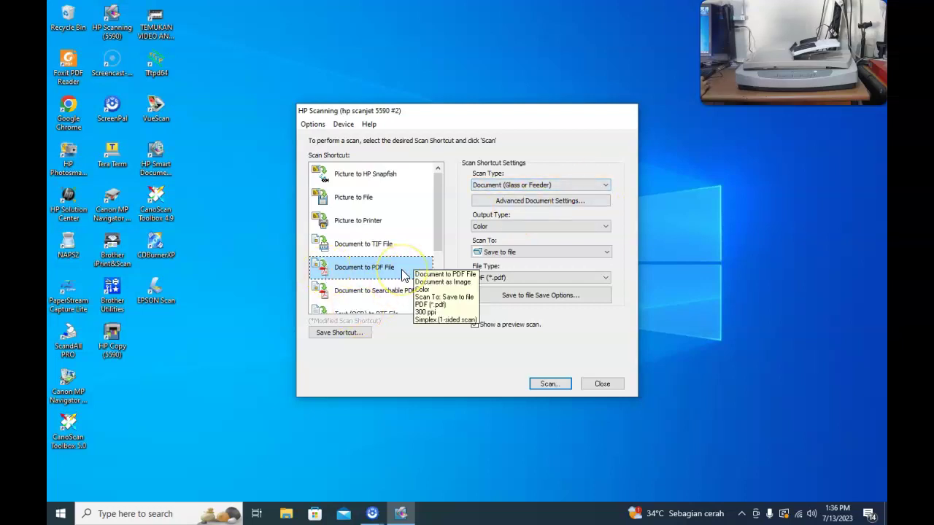
left_click(582, 201)
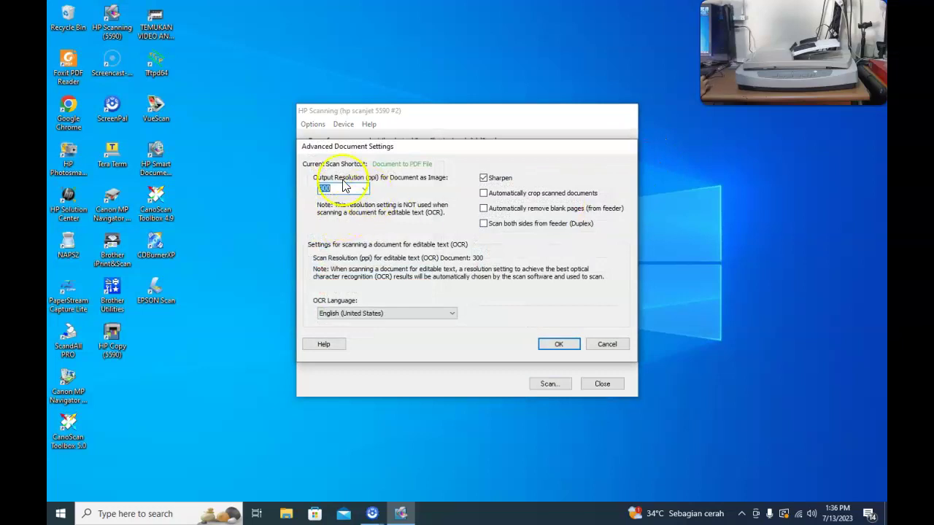
left_click(366, 189)
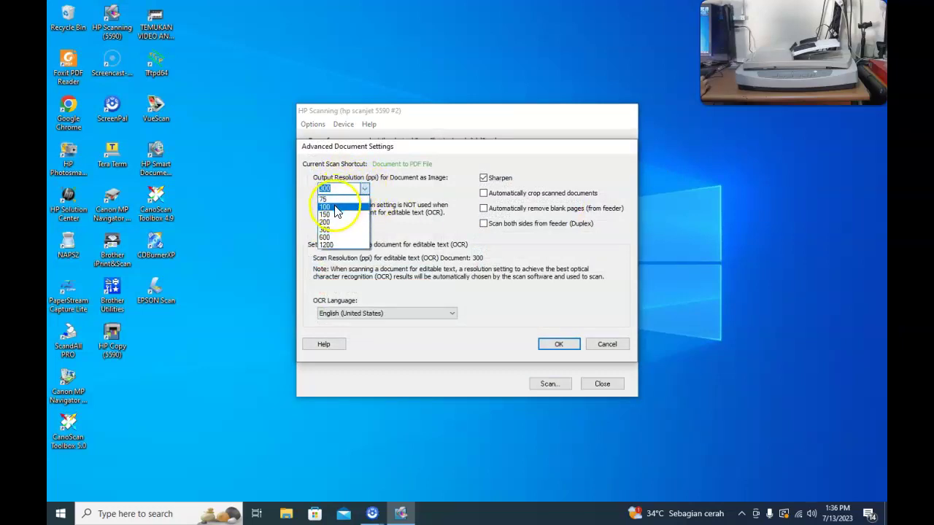
left_click(339, 208)
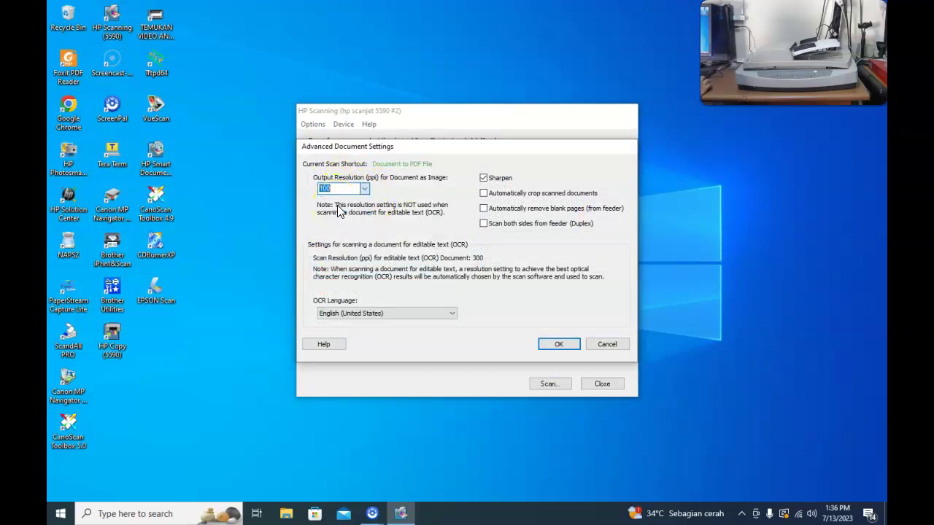
left_click(559, 343)
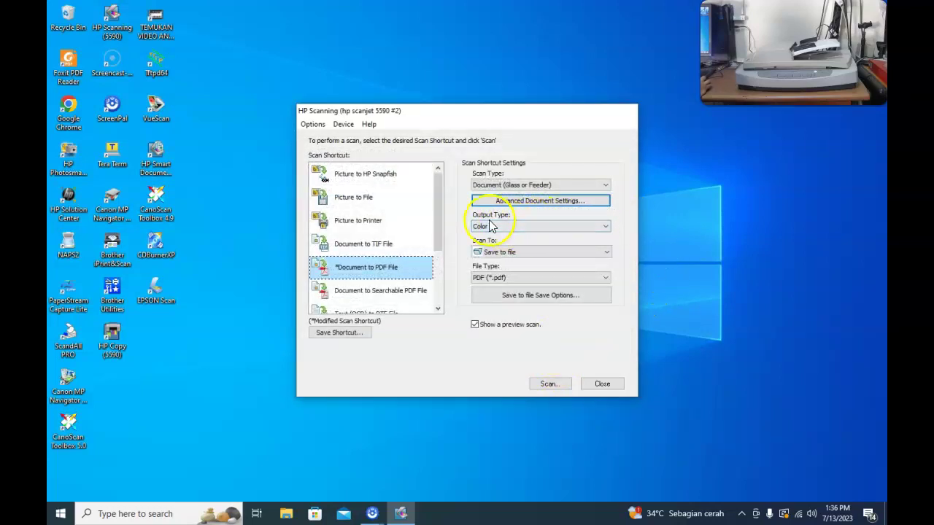
- Keep Color output and the PDF file type, and start the scan with the shown base file name and the My Scans save location
left_click(605, 228)
left_click(605, 230)
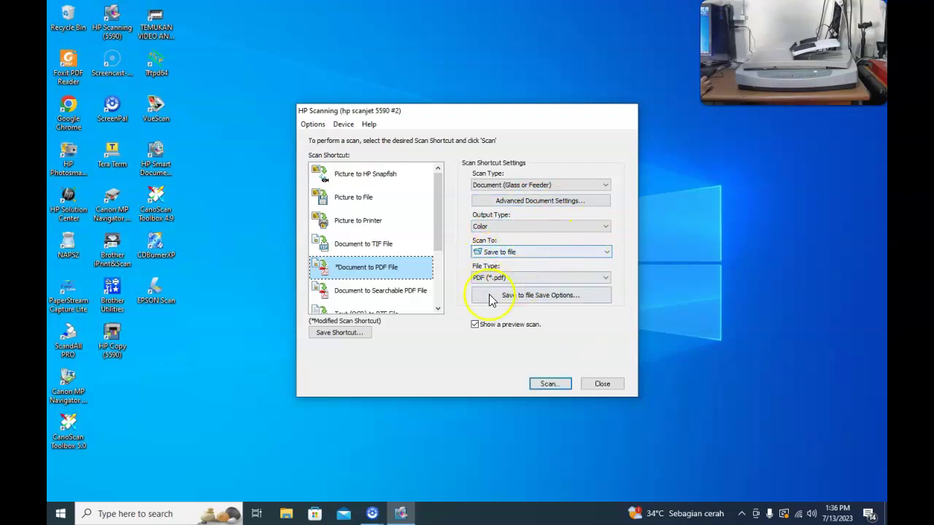
left_click(604, 279)
left_click(605, 279)
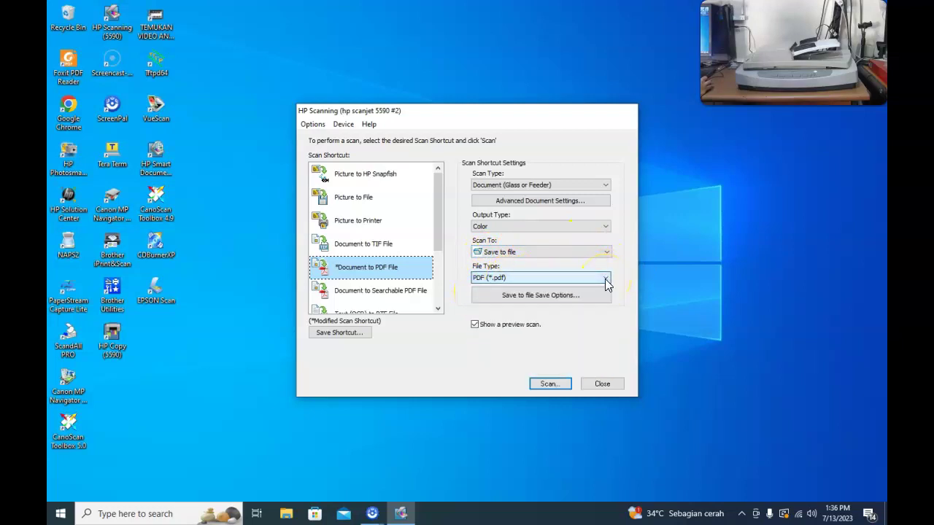
left_click(550, 385)
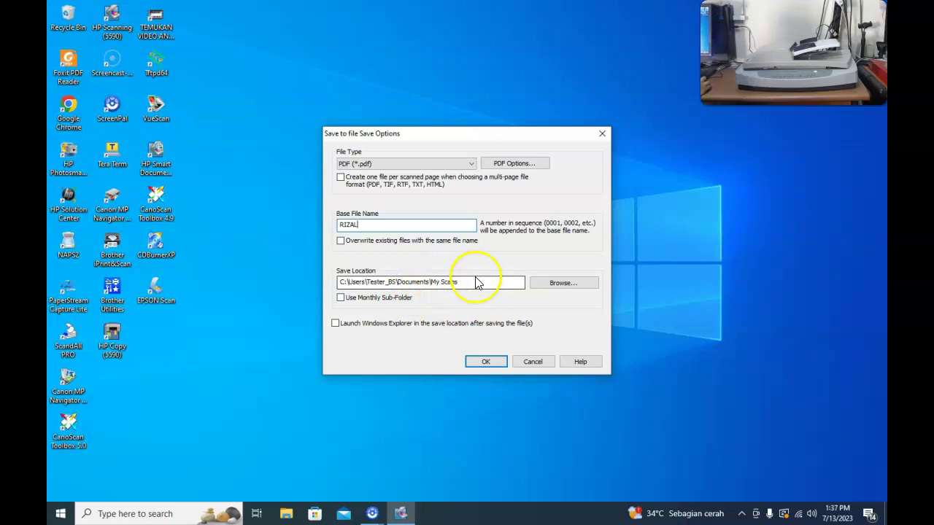
left_click(485, 362)
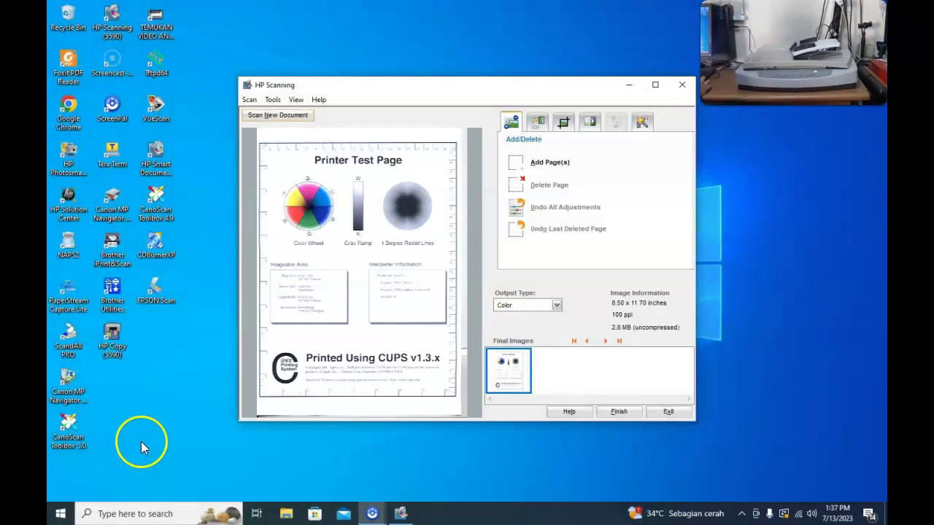
- Rotate the scanned printer test page left four times, through a full turn
left_click(538, 122)
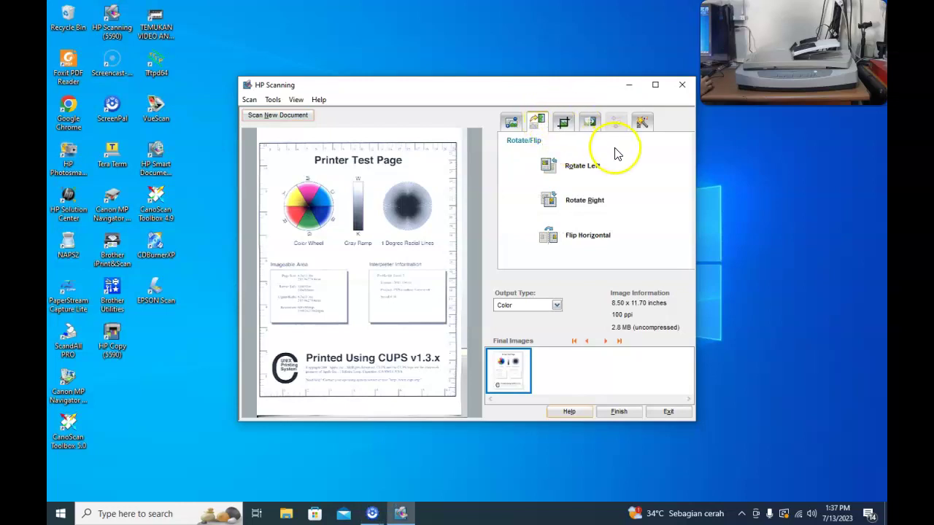
left_click(588, 173)
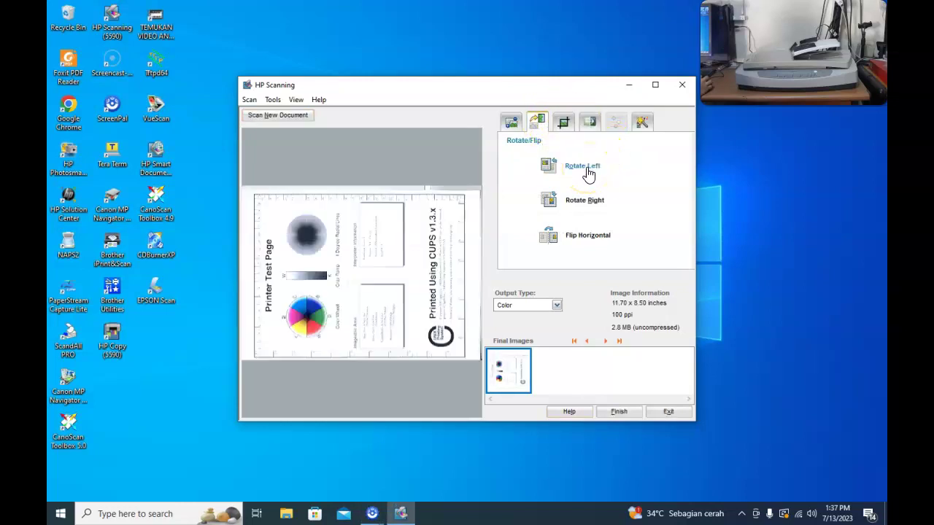
left_click(588, 172)
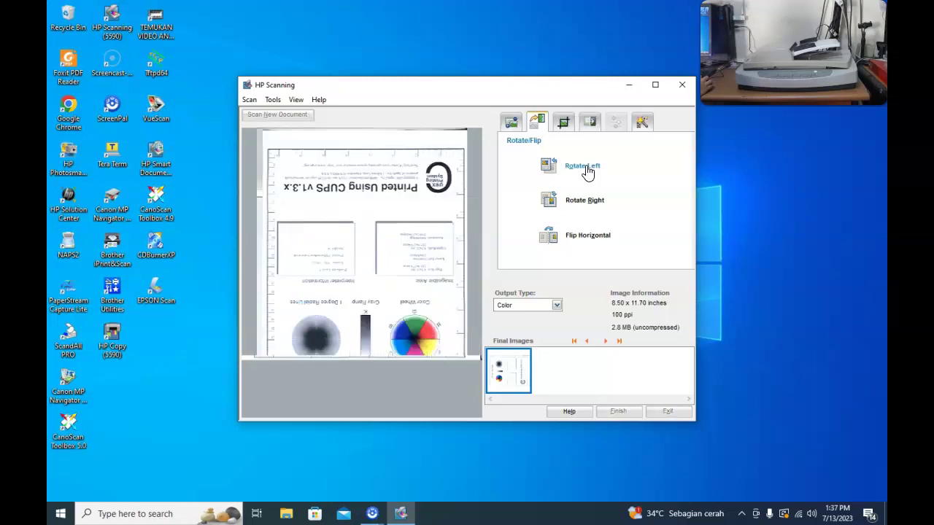
left_click(588, 173)
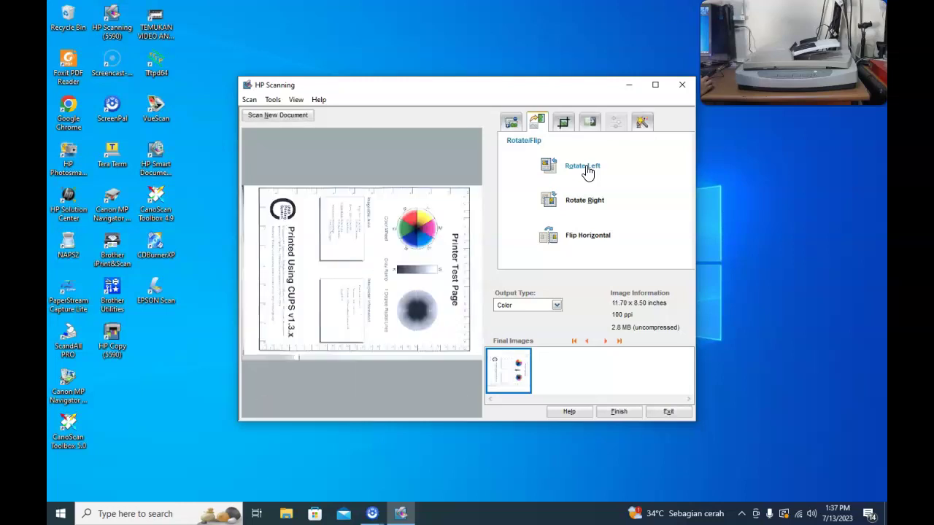
left_click(588, 173)
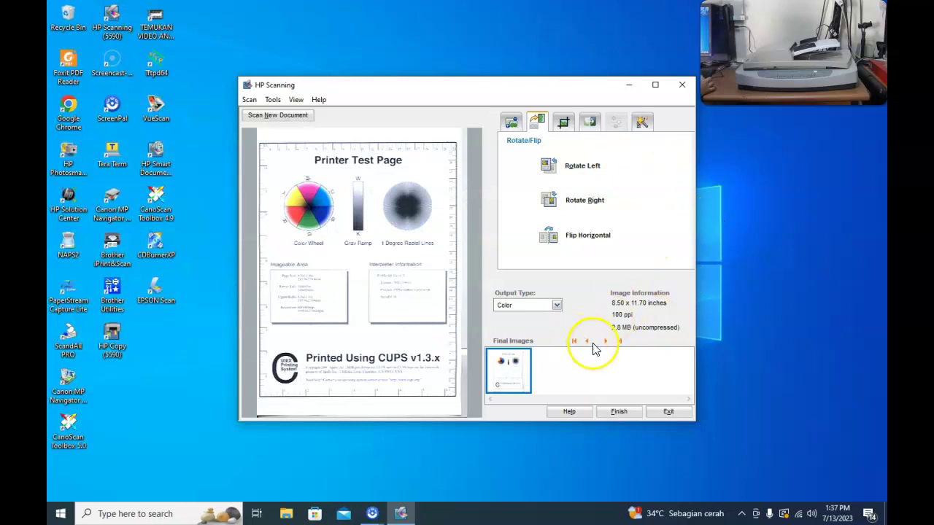
- Finish the scan to save the PDF, and switch to File Explorer to open the My Scans folder in Documents
left_click(618, 412)
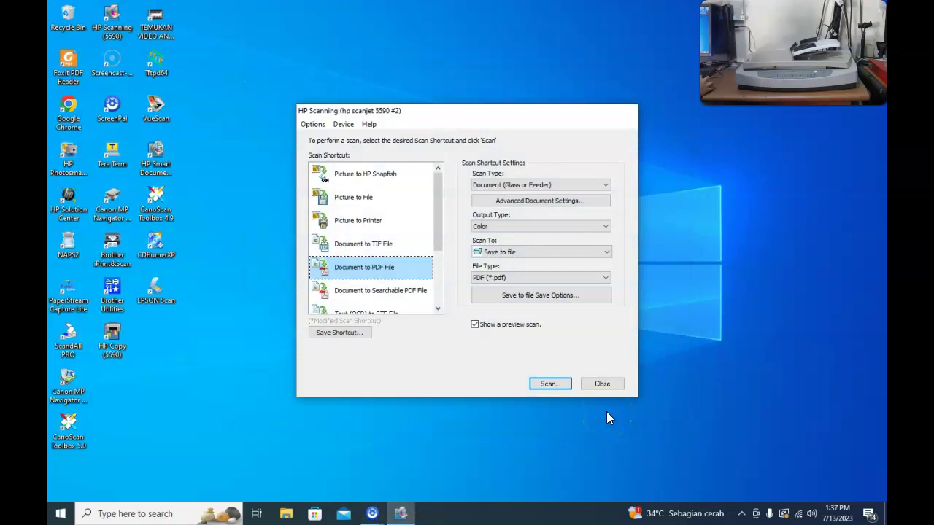
left_click(284, 509)
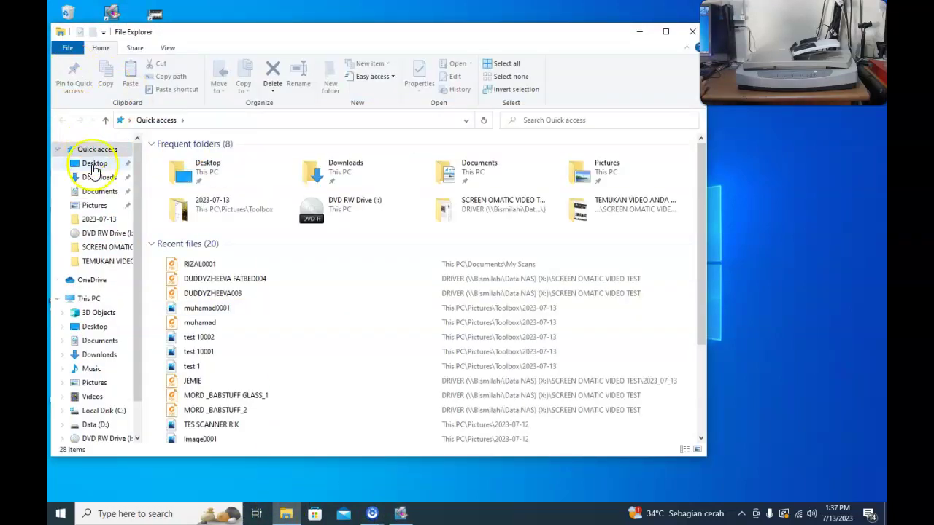
left_click(104, 191)
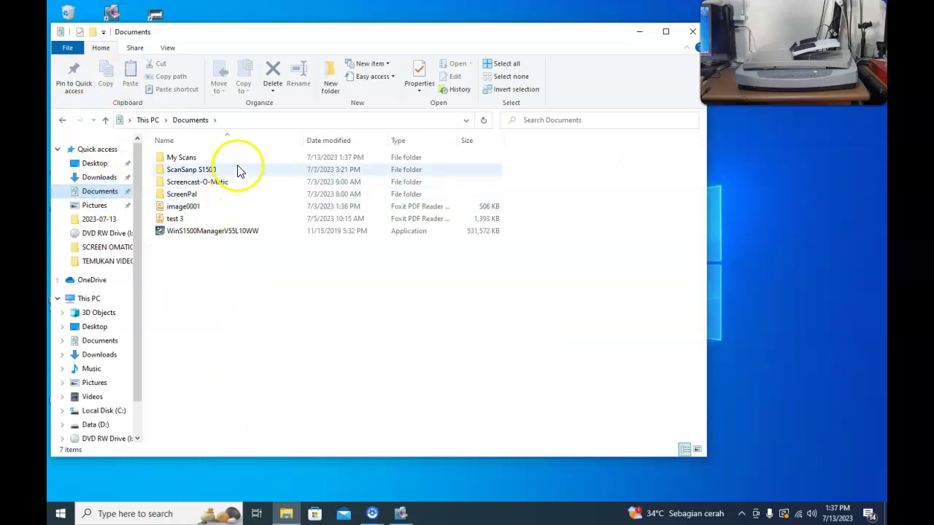
left_click(242, 160)
double_click(241, 160)
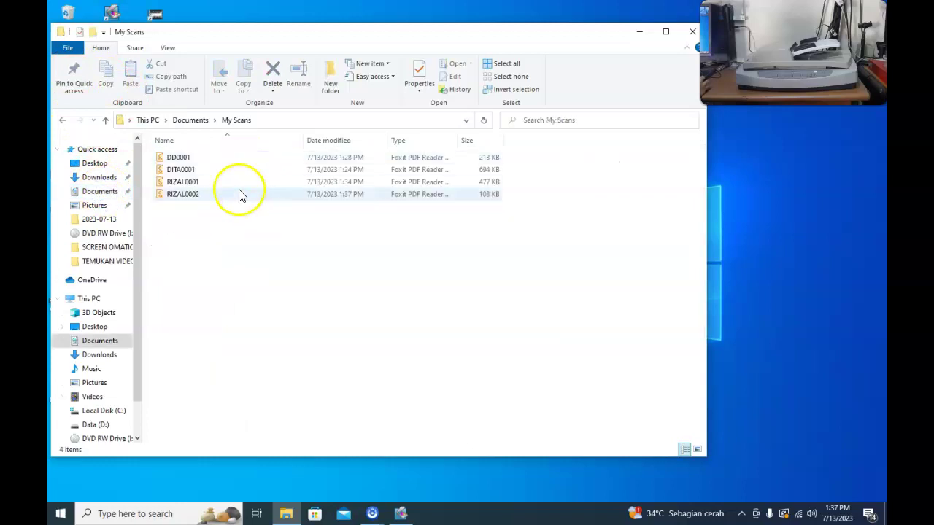
- Open the newest PDF in the My Scans folder and review the scanned printer test page down to its end
double_click(241, 194)
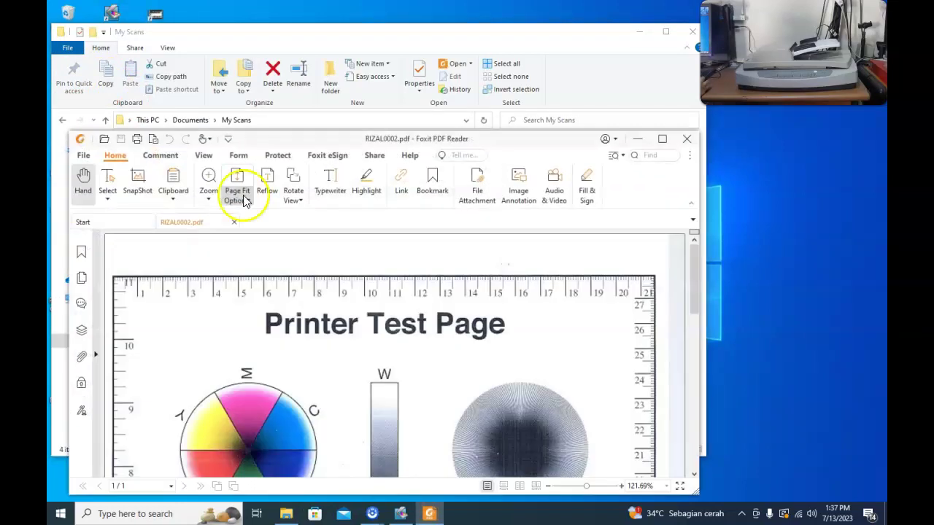
scroll(389, 324, "down", 10)
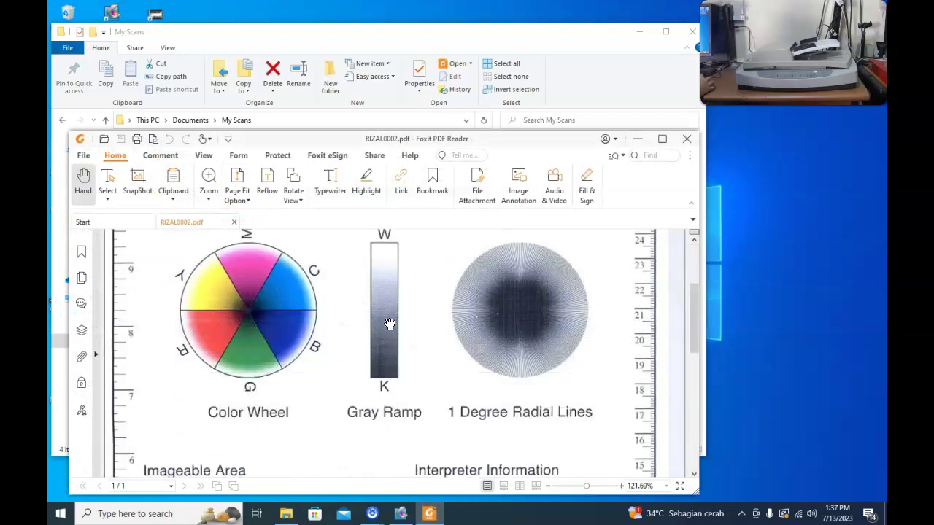
scroll(389, 323, "down", 3)
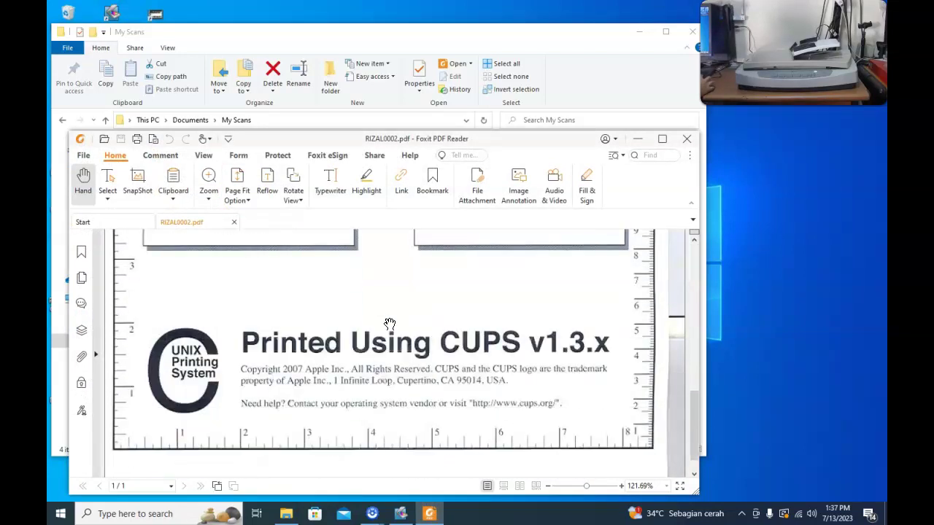
scroll(390, 323, "up", 10)
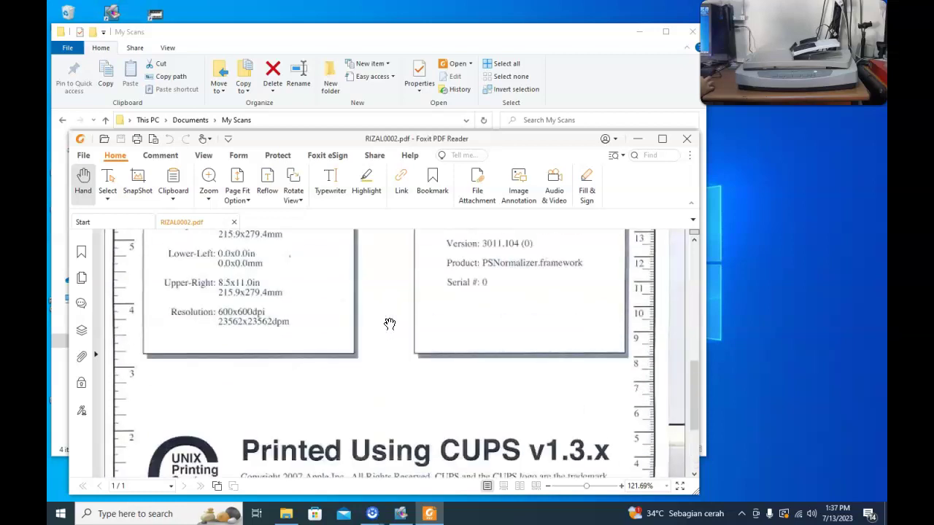